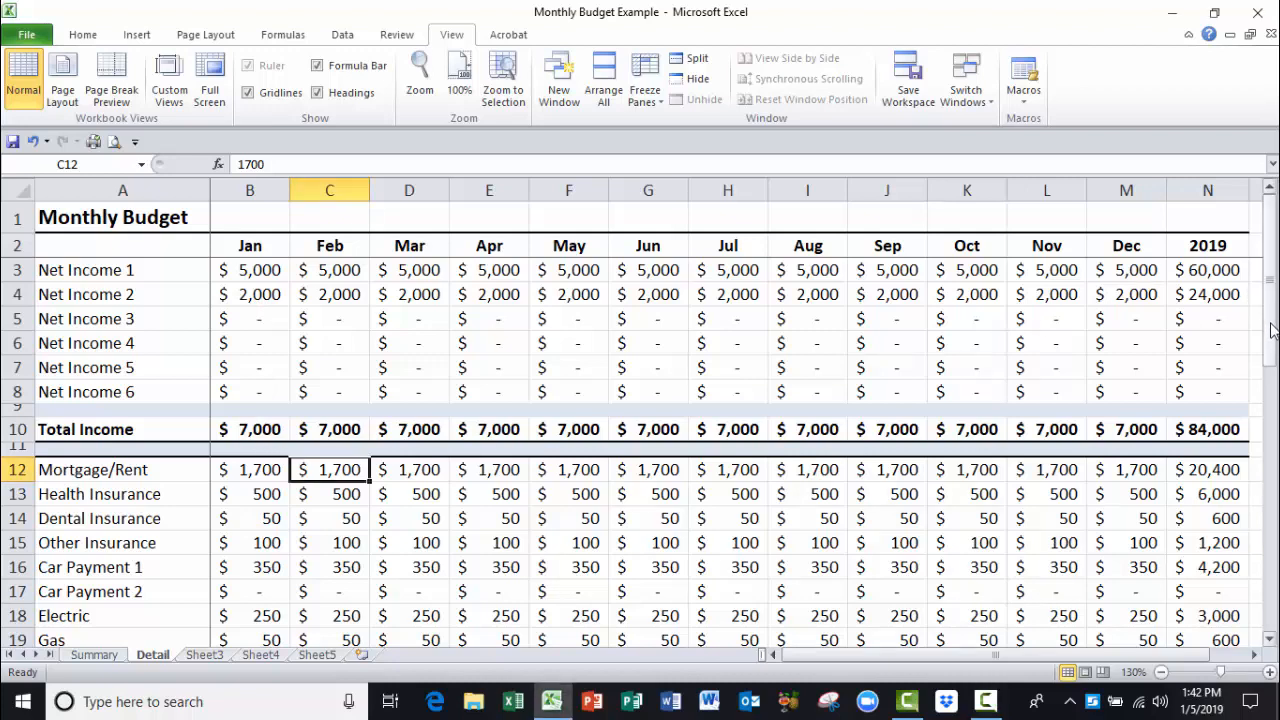
# Enter a January Transfer to Savings of 1000 on the Detail sheet.
pyautogui.moveTo(1270, 300); pyautogui.dragTo(1270, 352)
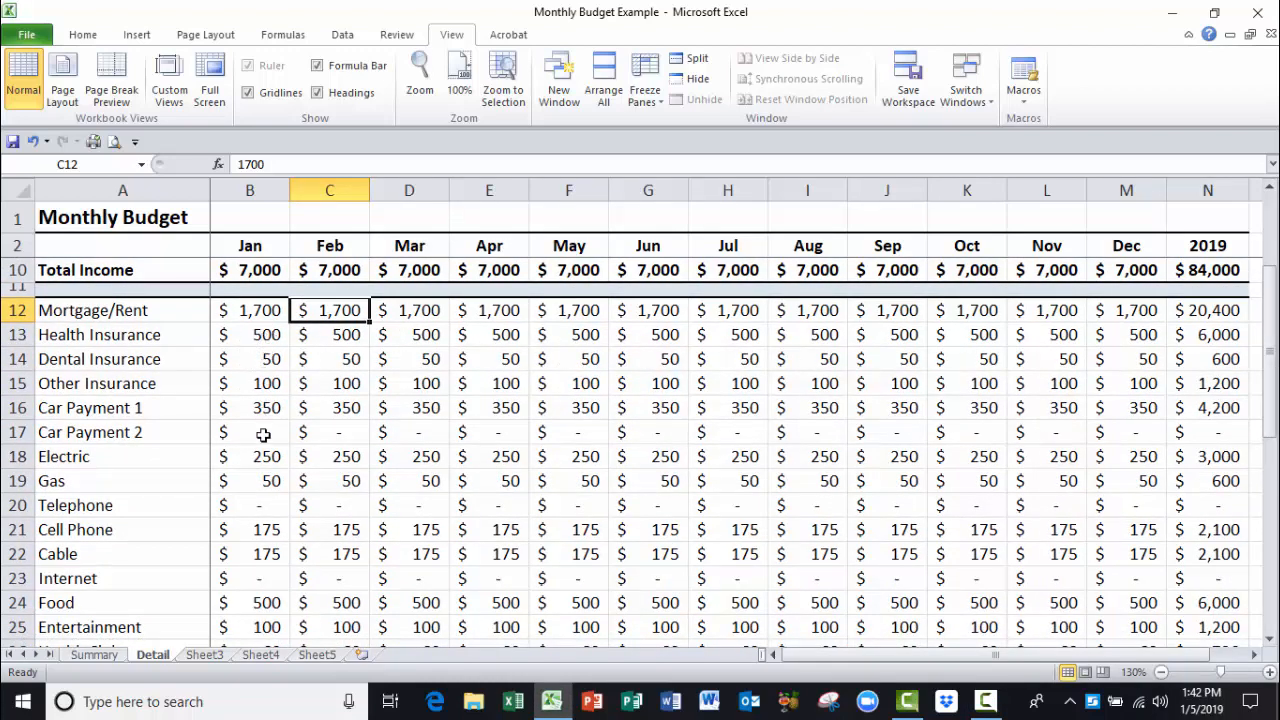
pyautogui.moveTo(1270, 362); pyautogui.dragTo(1272, 481)
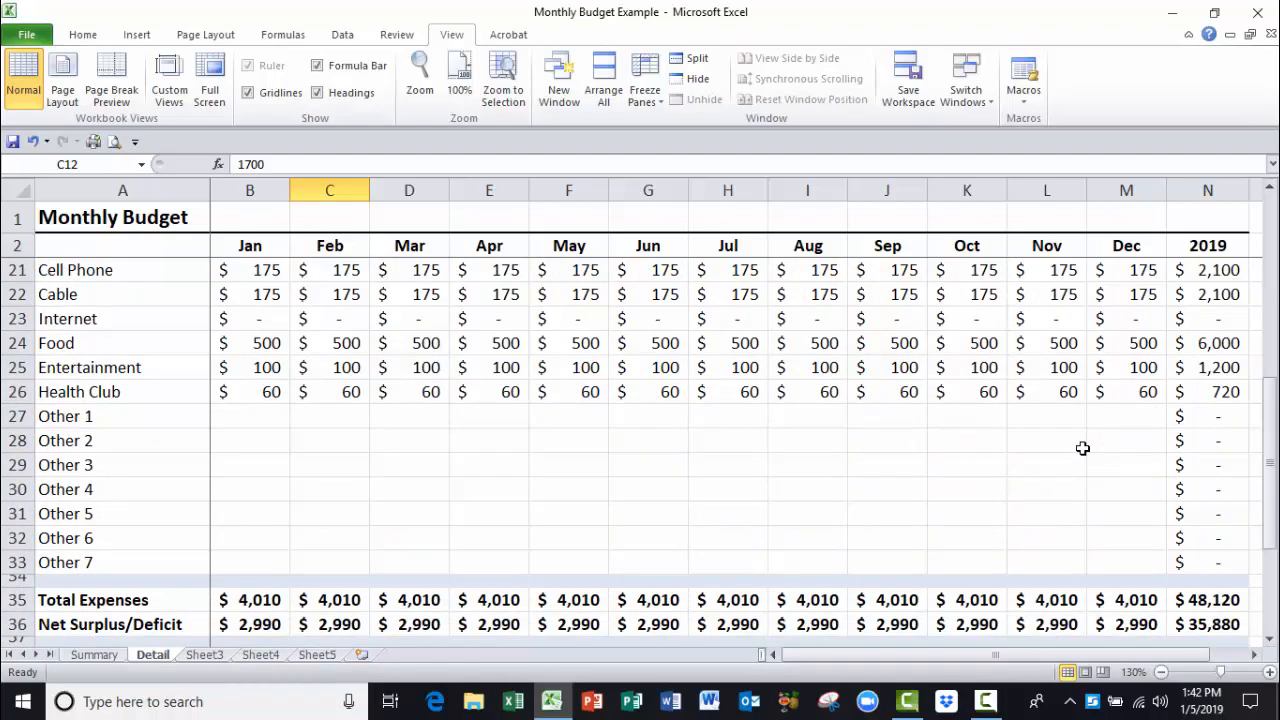
pyautogui.moveTo(1271, 430); pyautogui.dragTo(1271, 456)
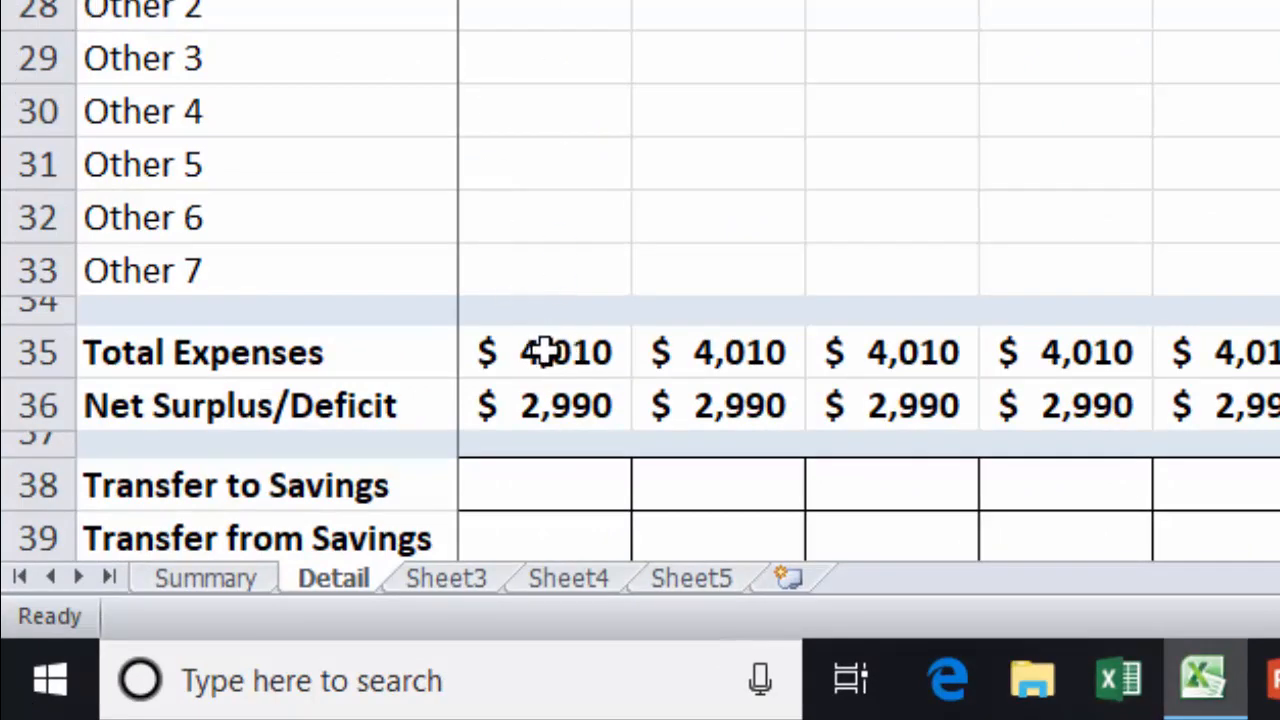
pyautogui.click(572, 403)
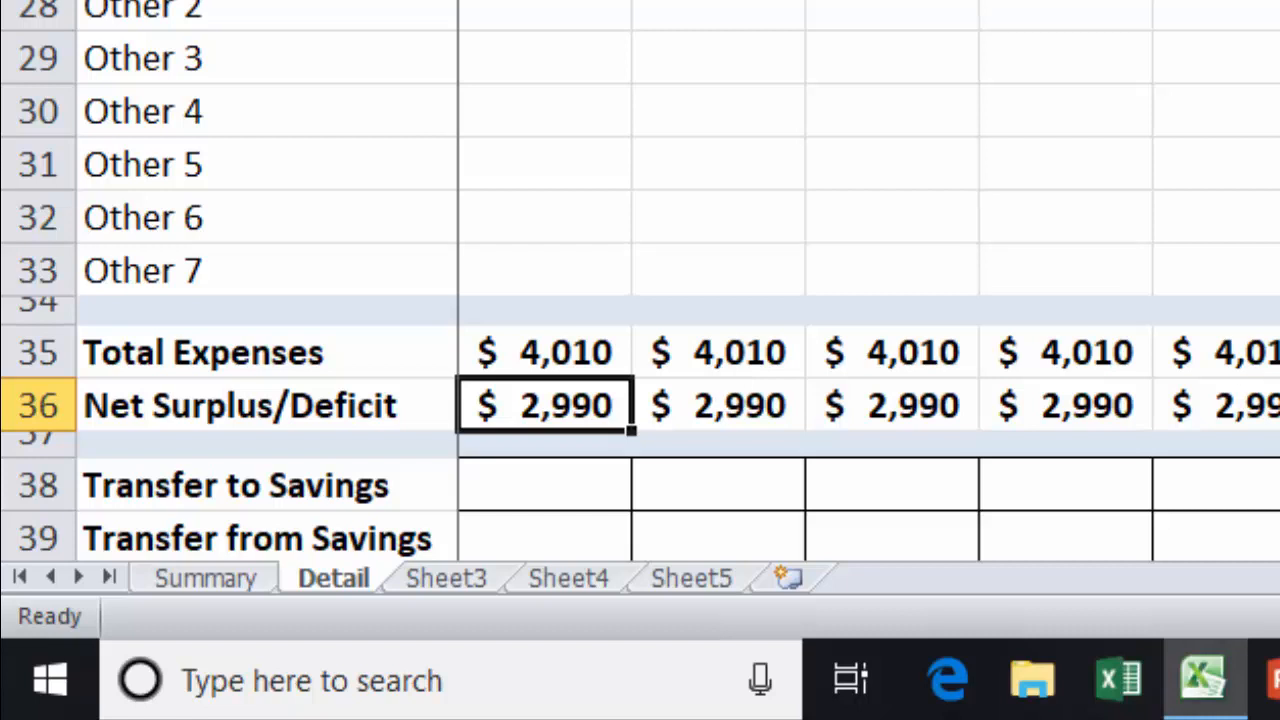
pyautogui.scroll(-2, 640, 320)
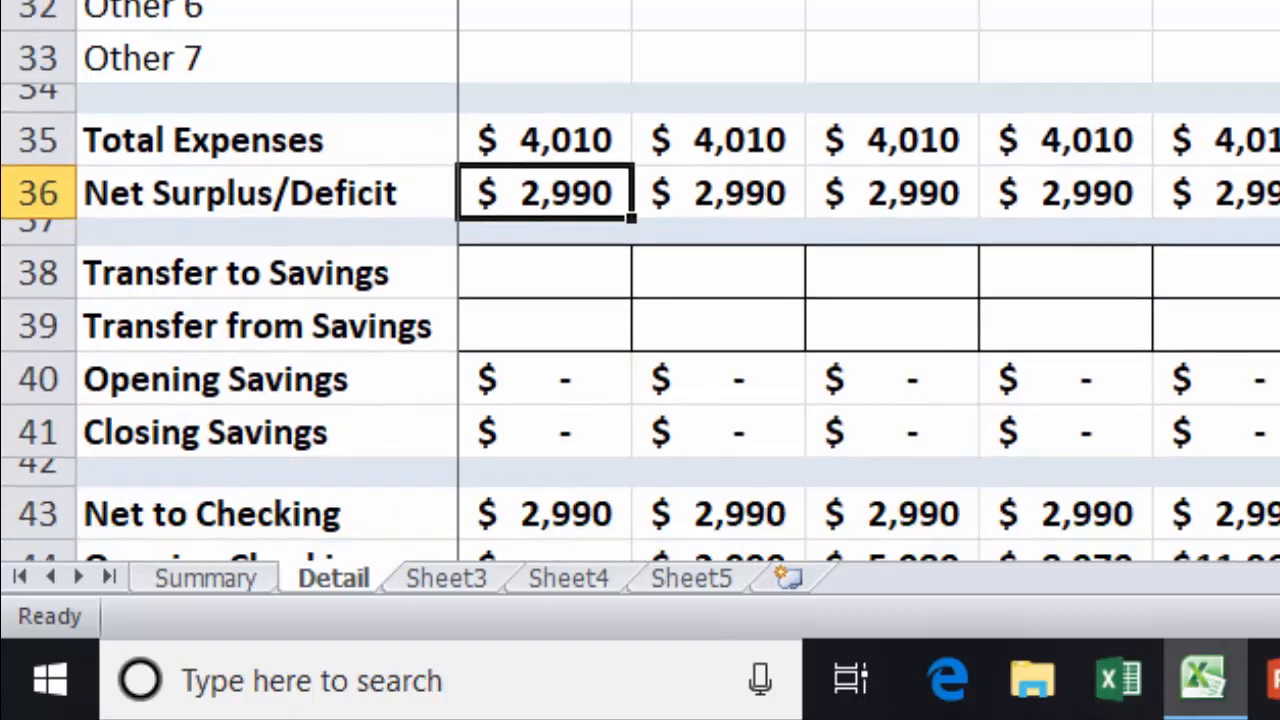
pyautogui.click(540, 276)
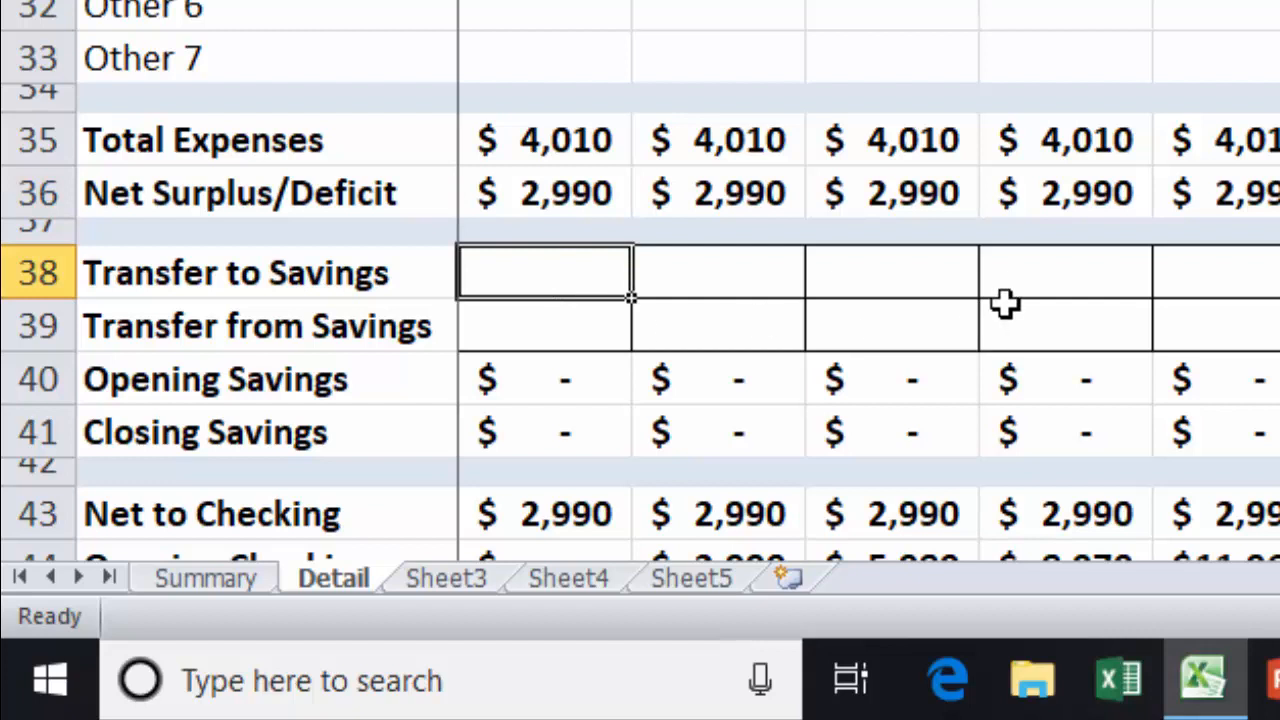
pyautogui.write('1000')
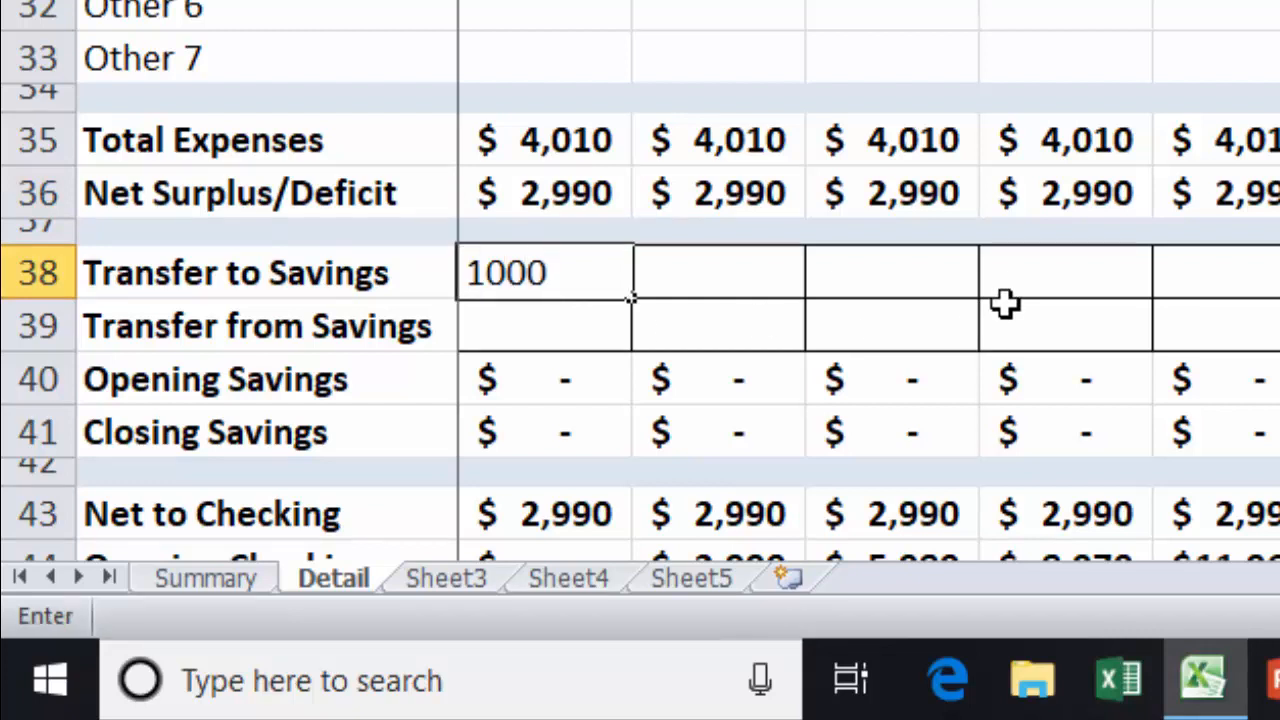
pyautogui.press('Return')
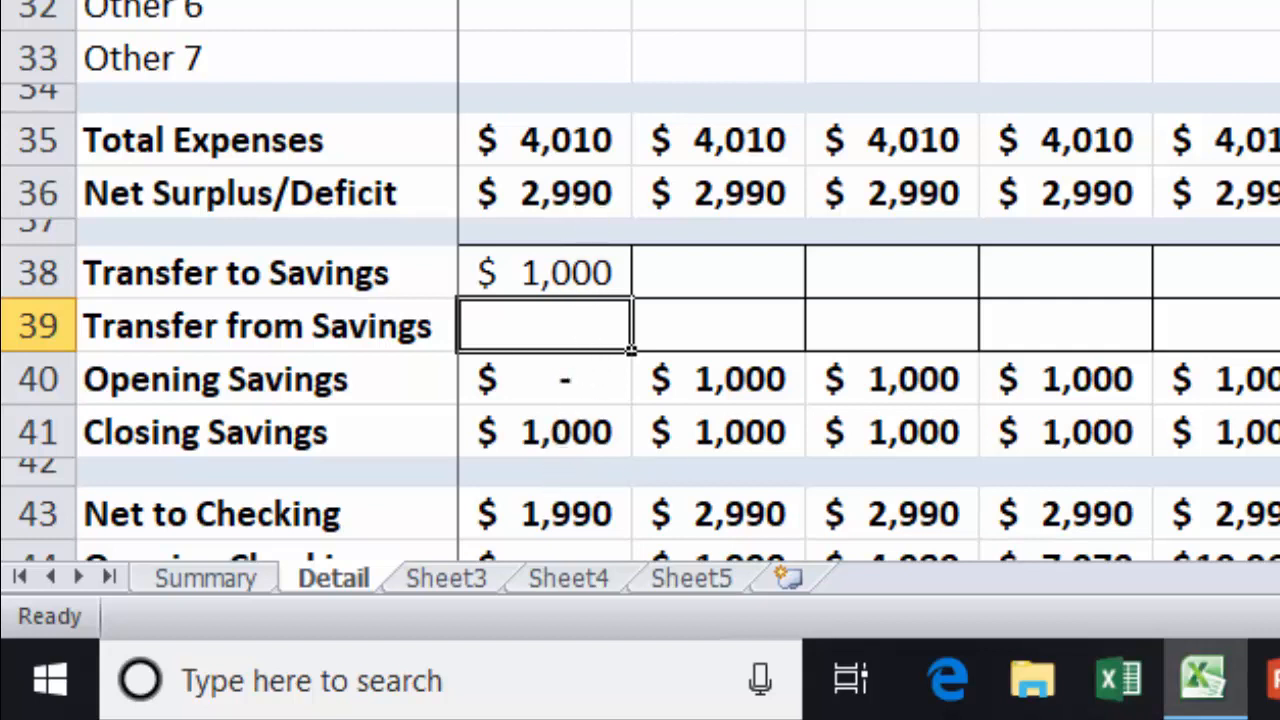
# Enter a February Transfer to Savings of 1000.
pyautogui.scroll(-1, 640, 280)
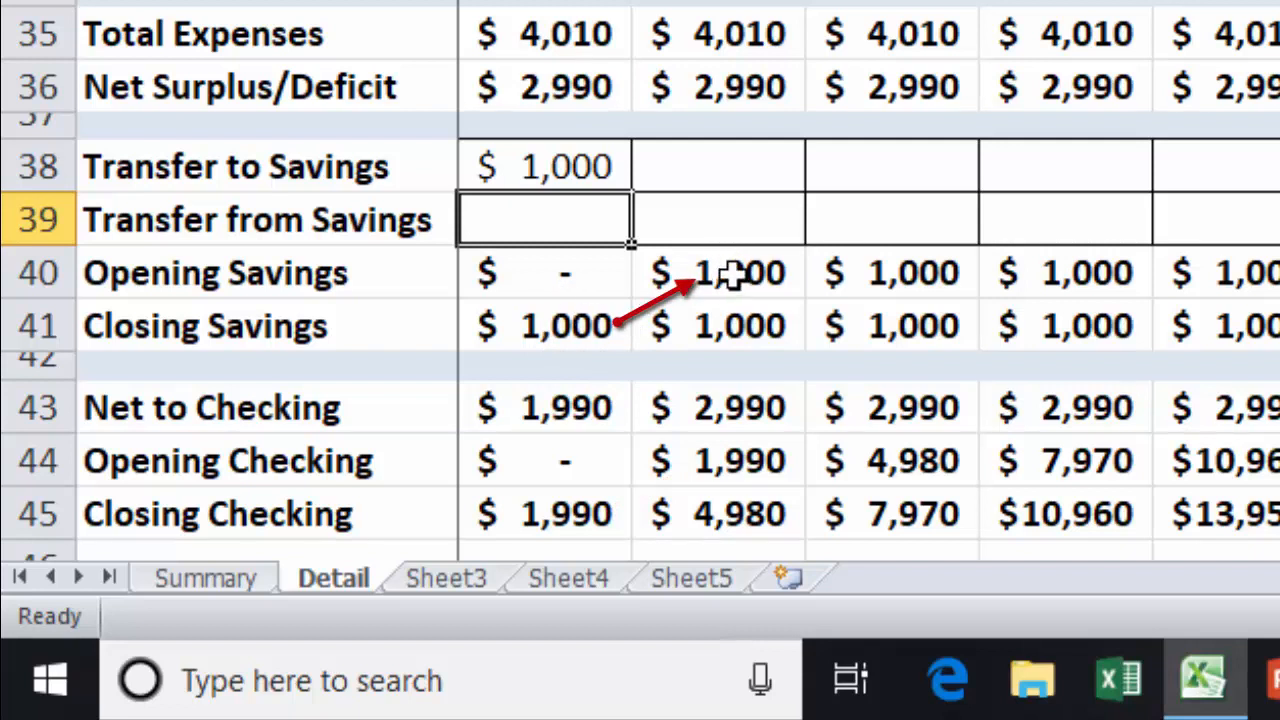
pyautogui.click(595, 166)
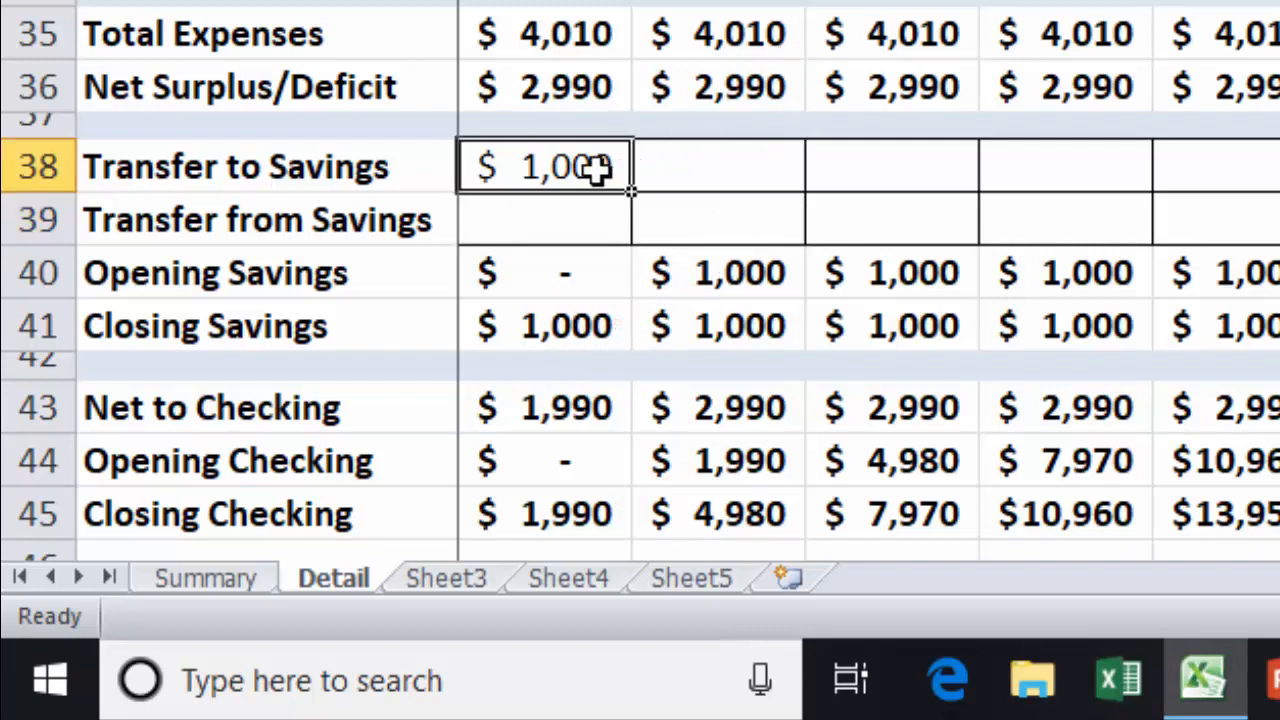
pyautogui.click(686, 163)
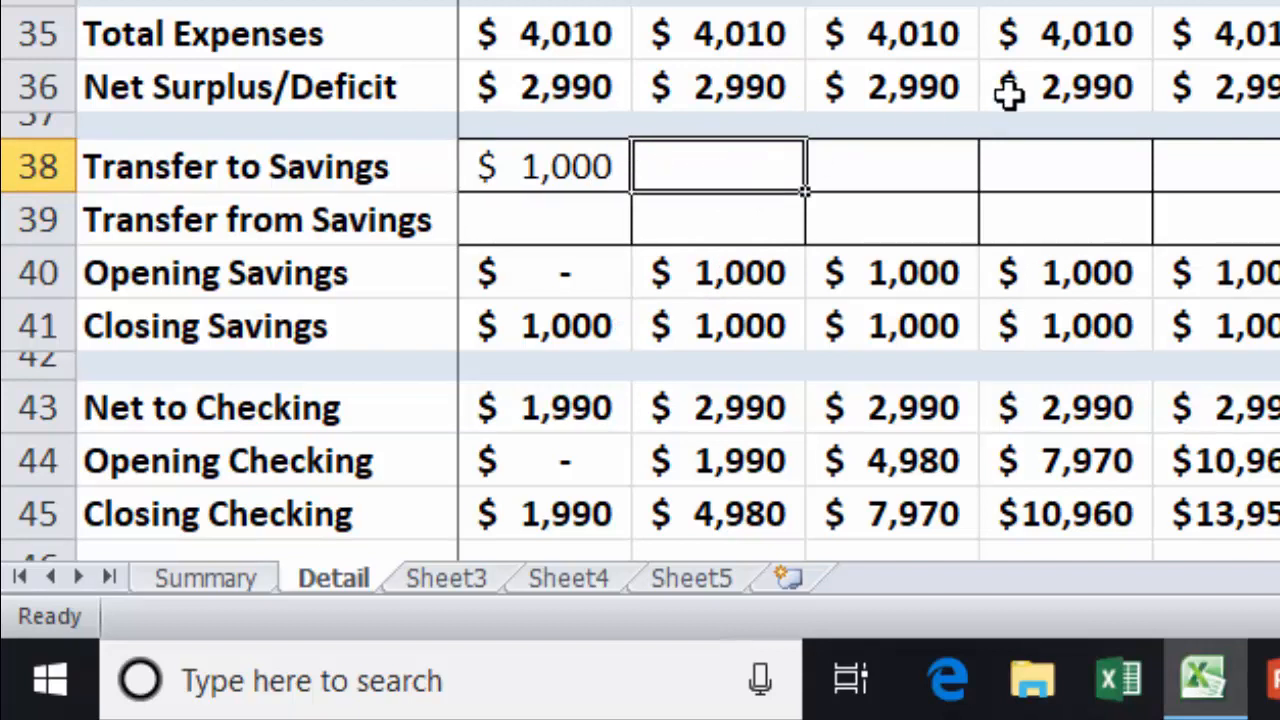
pyautogui.write('1000')
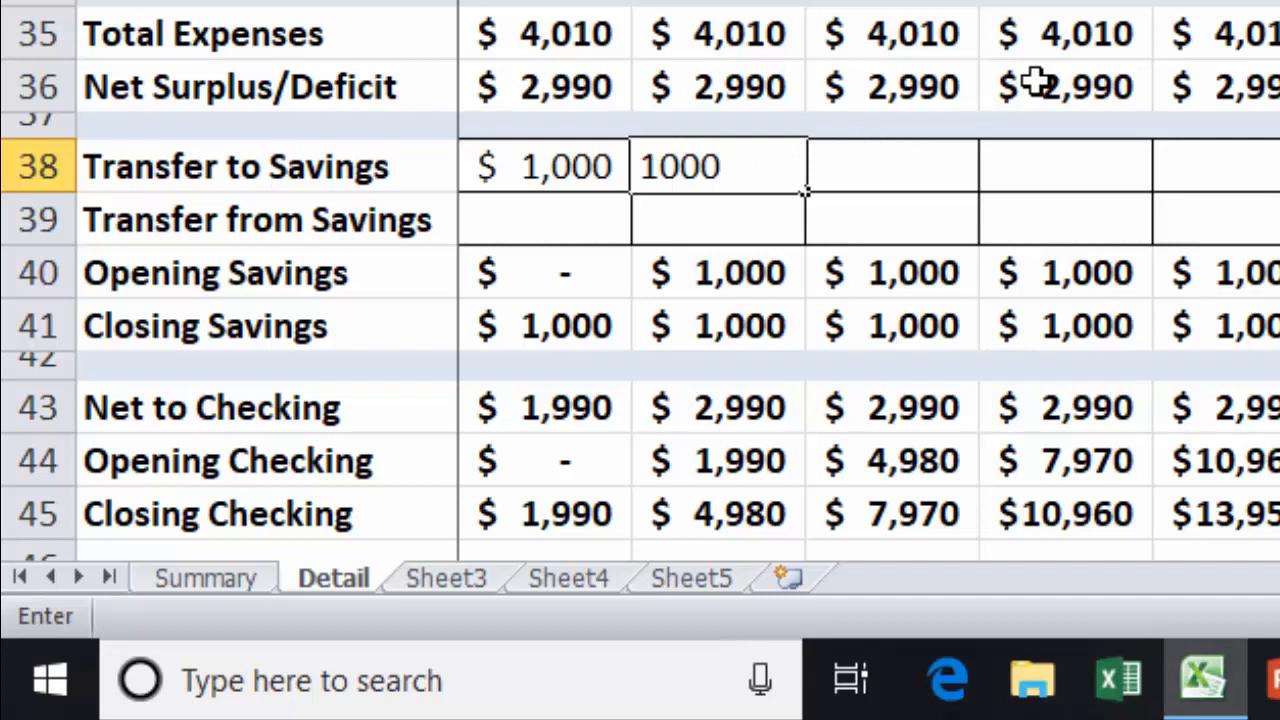
pyautogui.press('Return')
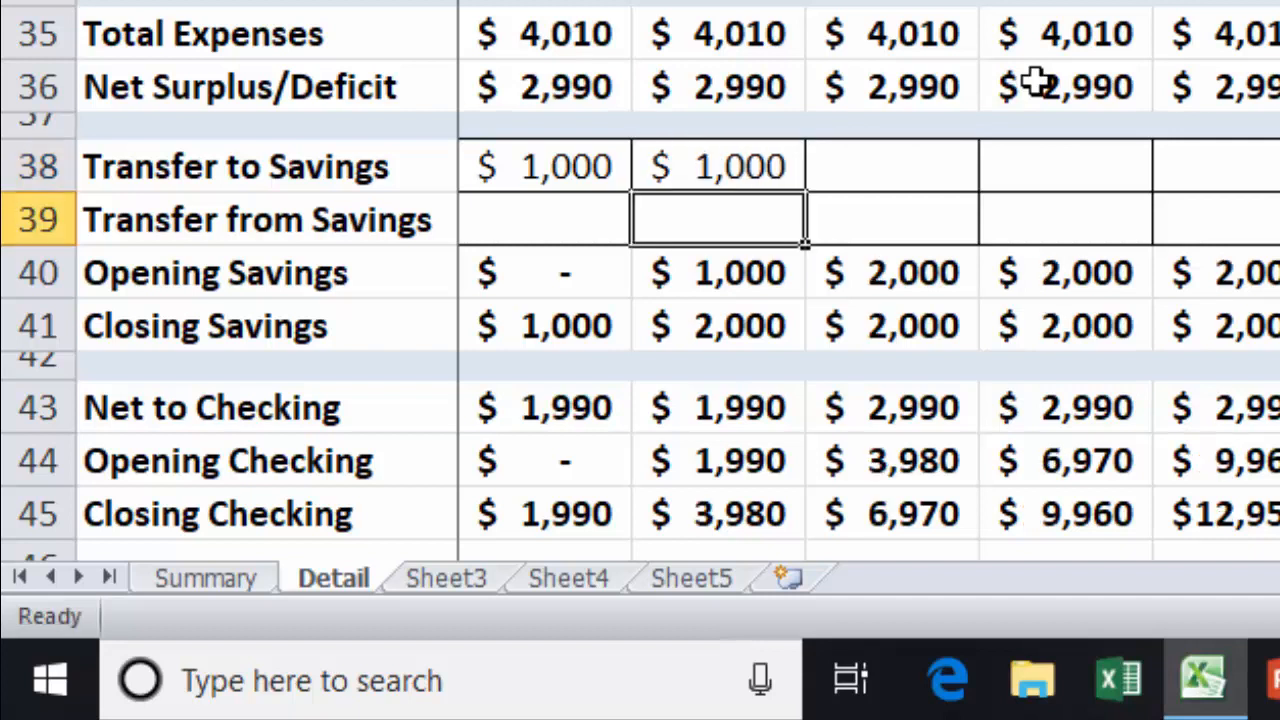
# Fill February's 1,000 Transfer to Savings across March through May.
pyautogui.click(748, 334)
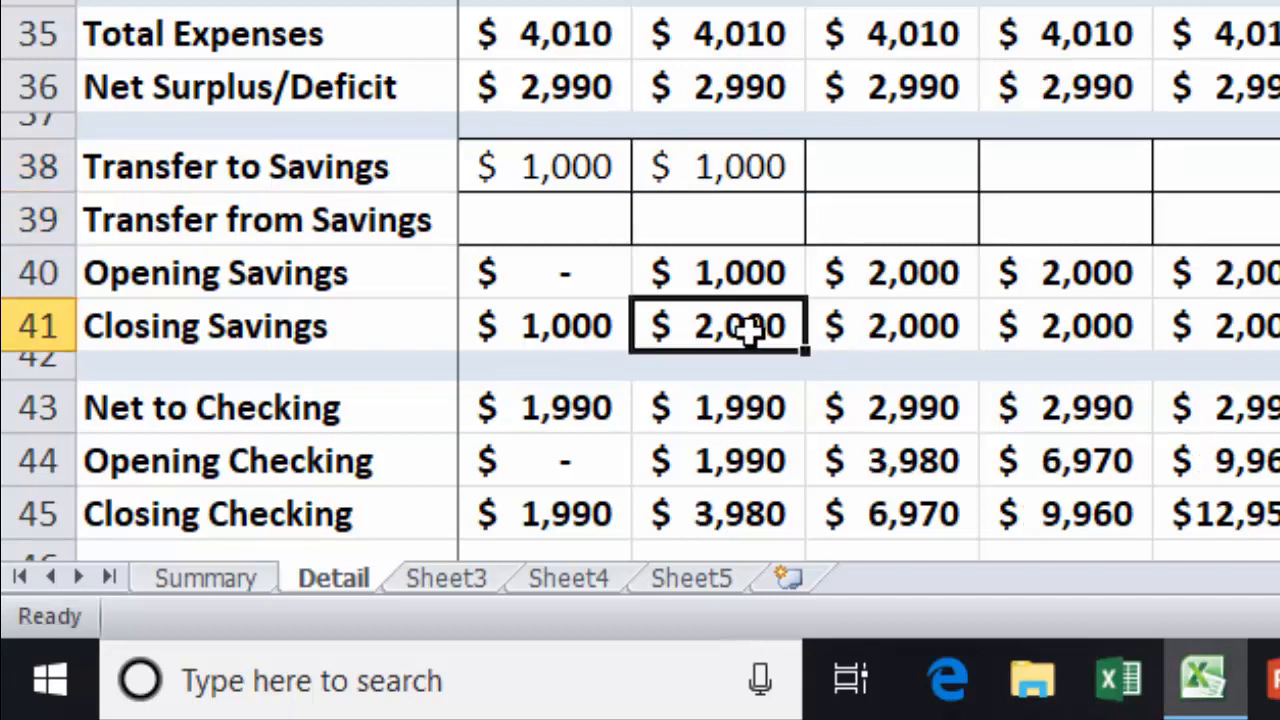
pyautogui.click(748, 518)
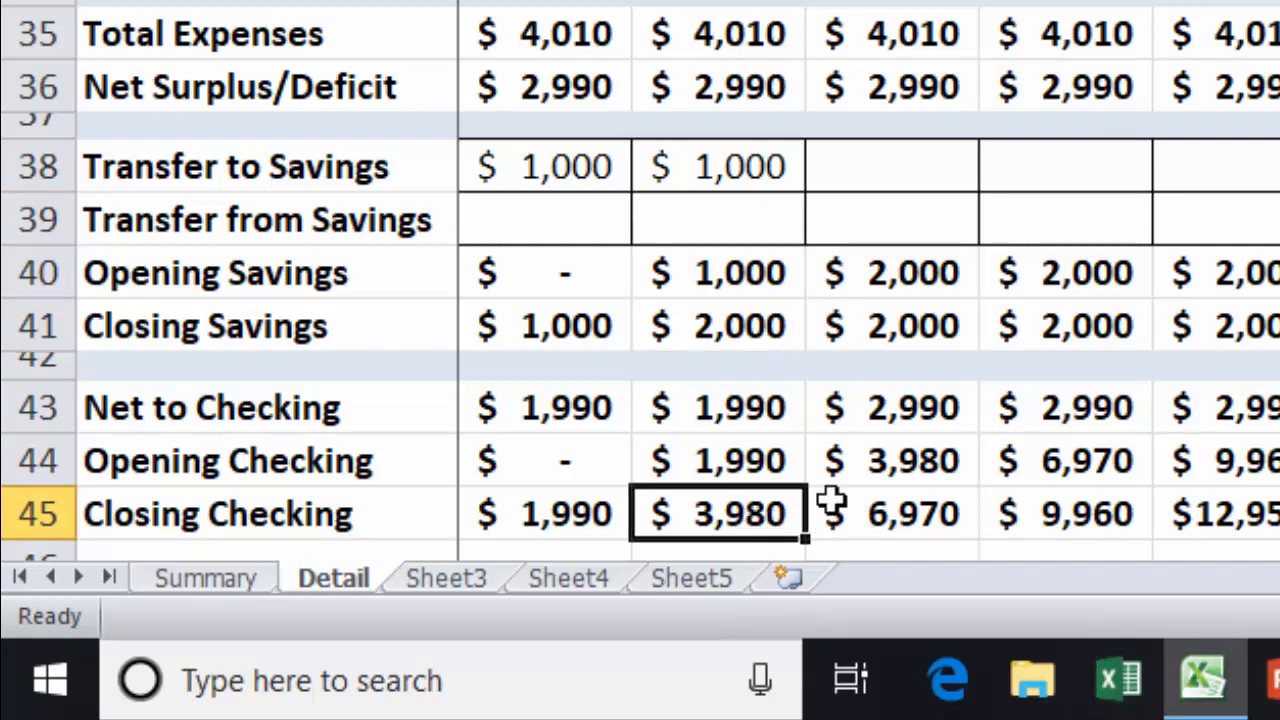
pyautogui.click(565, 166)
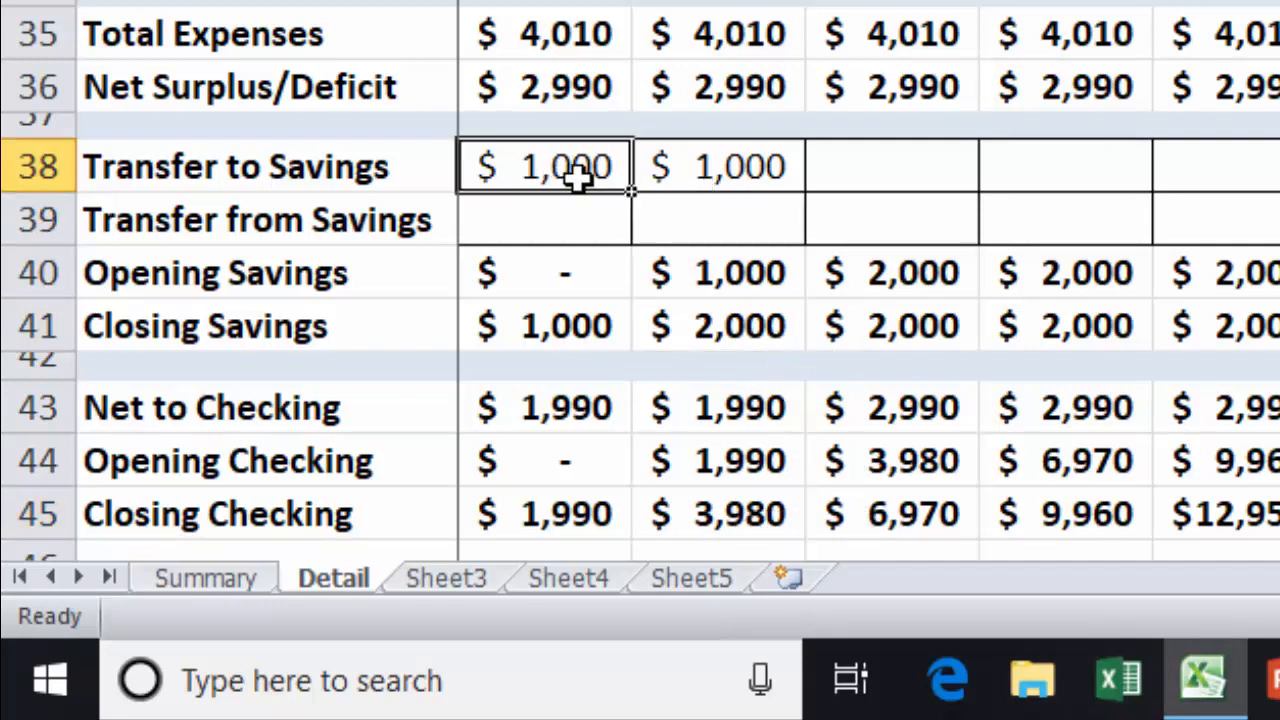
pyautogui.click(714, 166)
pyautogui.moveTo(806, 190); pyautogui.dragTo(1279, 192)
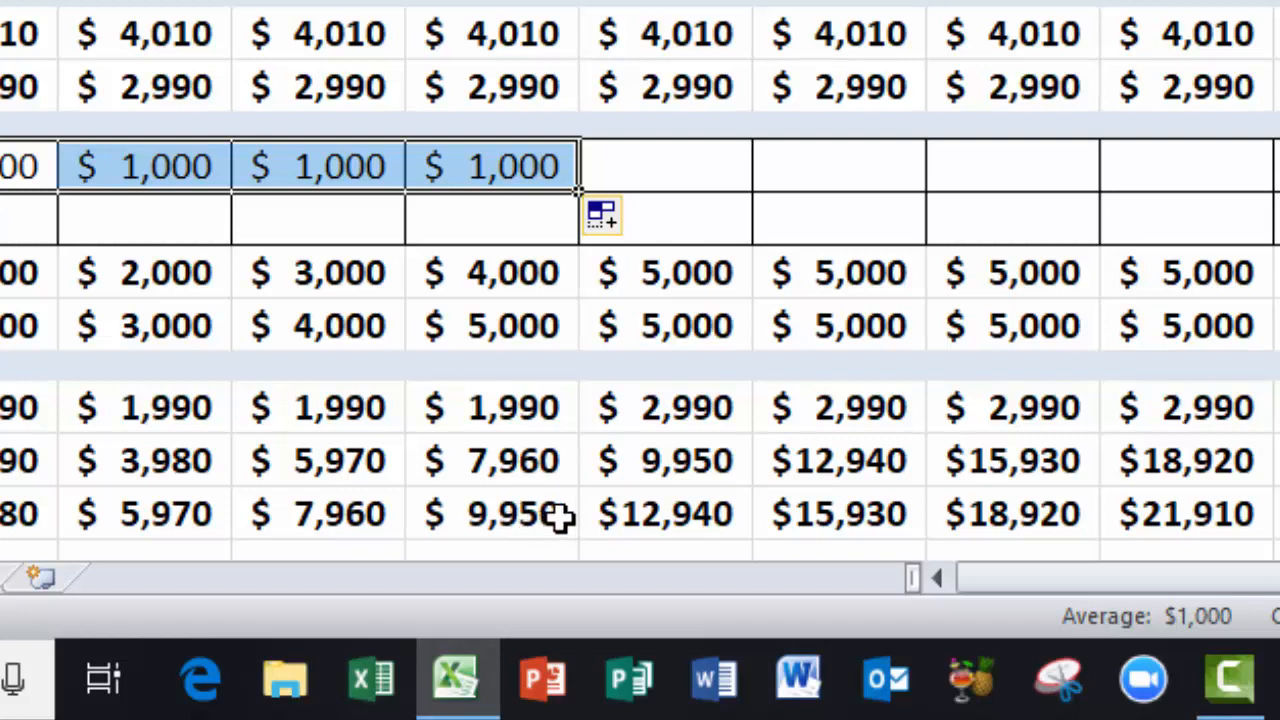
# Enter a June Transfer to Savings of 4950.
pyautogui.click(662, 165)
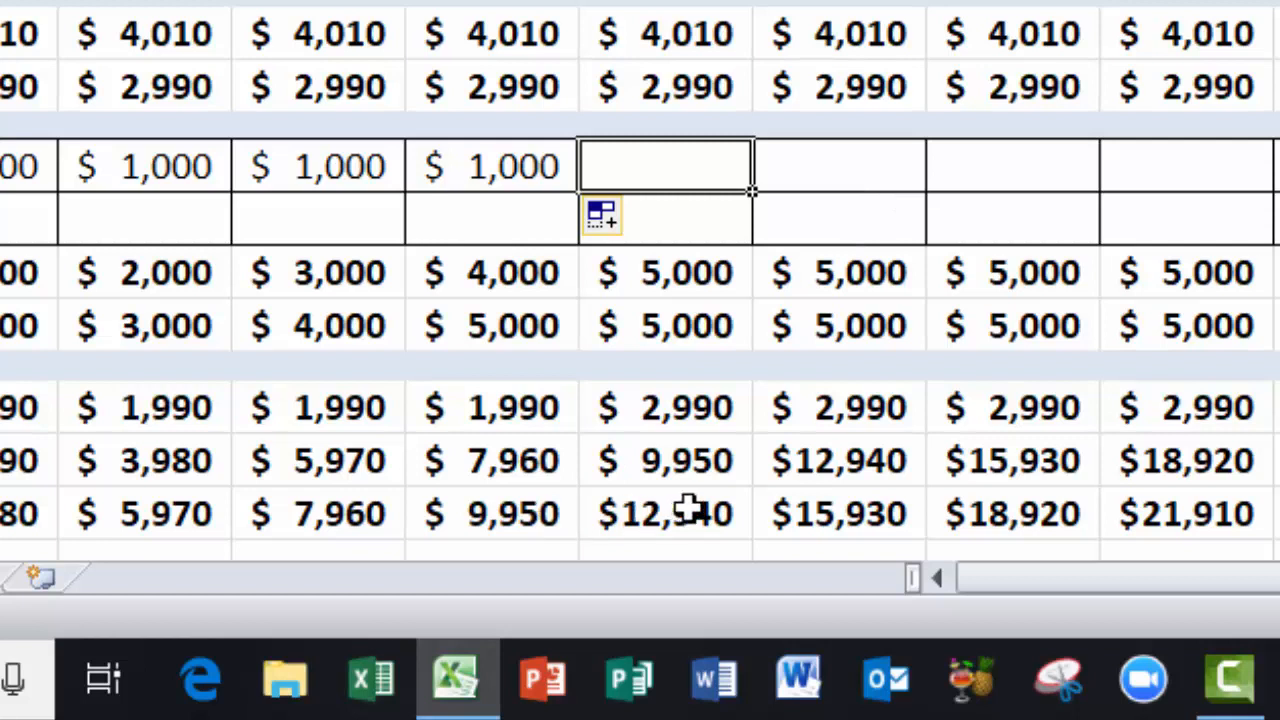
pyautogui.write('4')
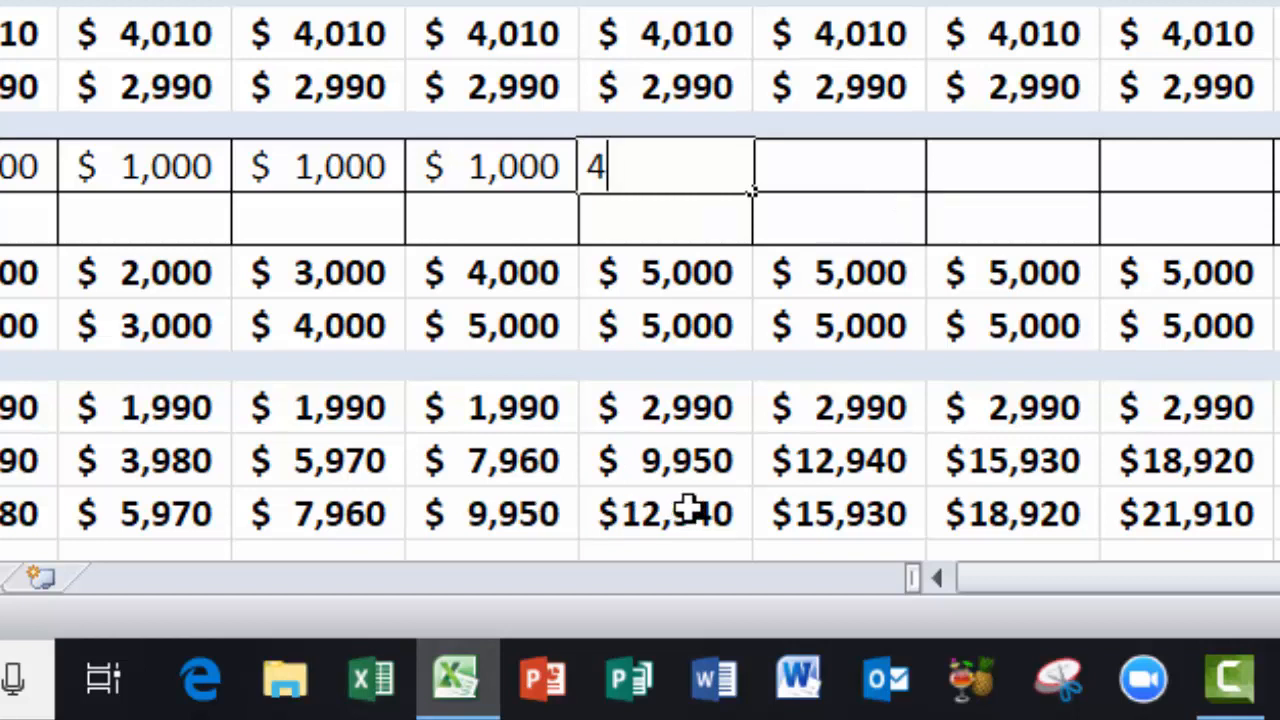
pyautogui.write(',950')
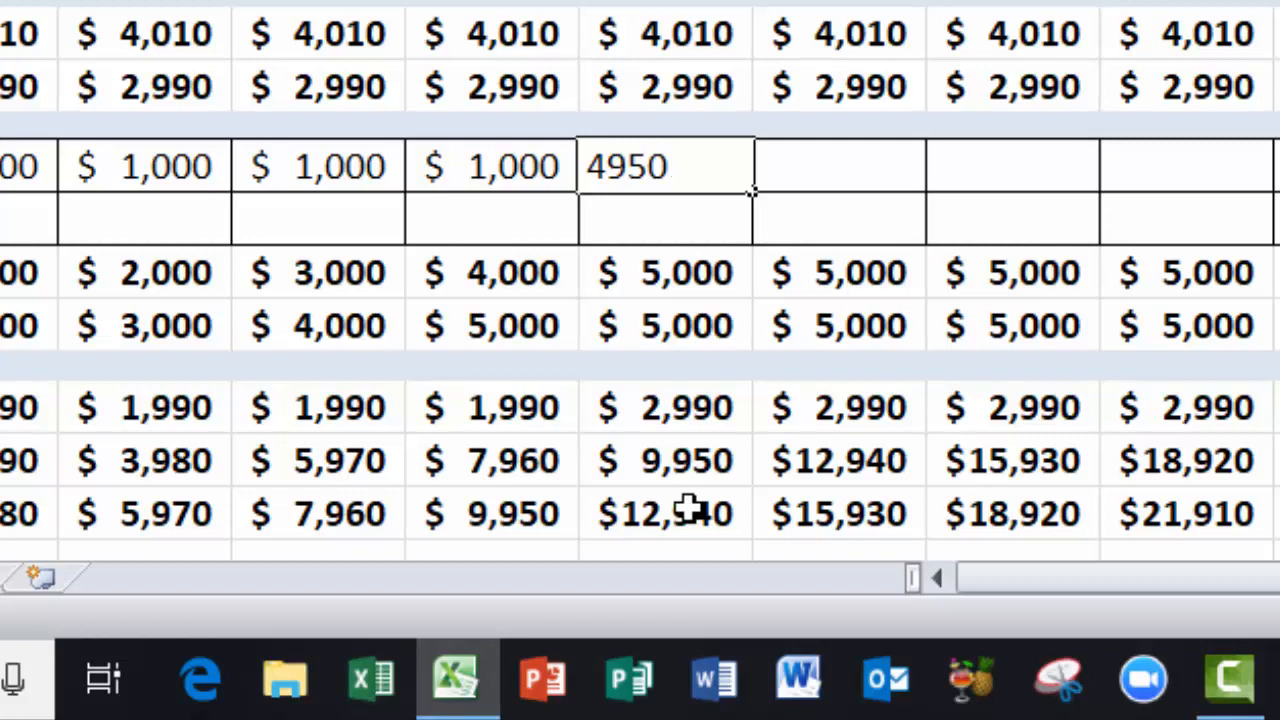
pyautogui.press('Return')
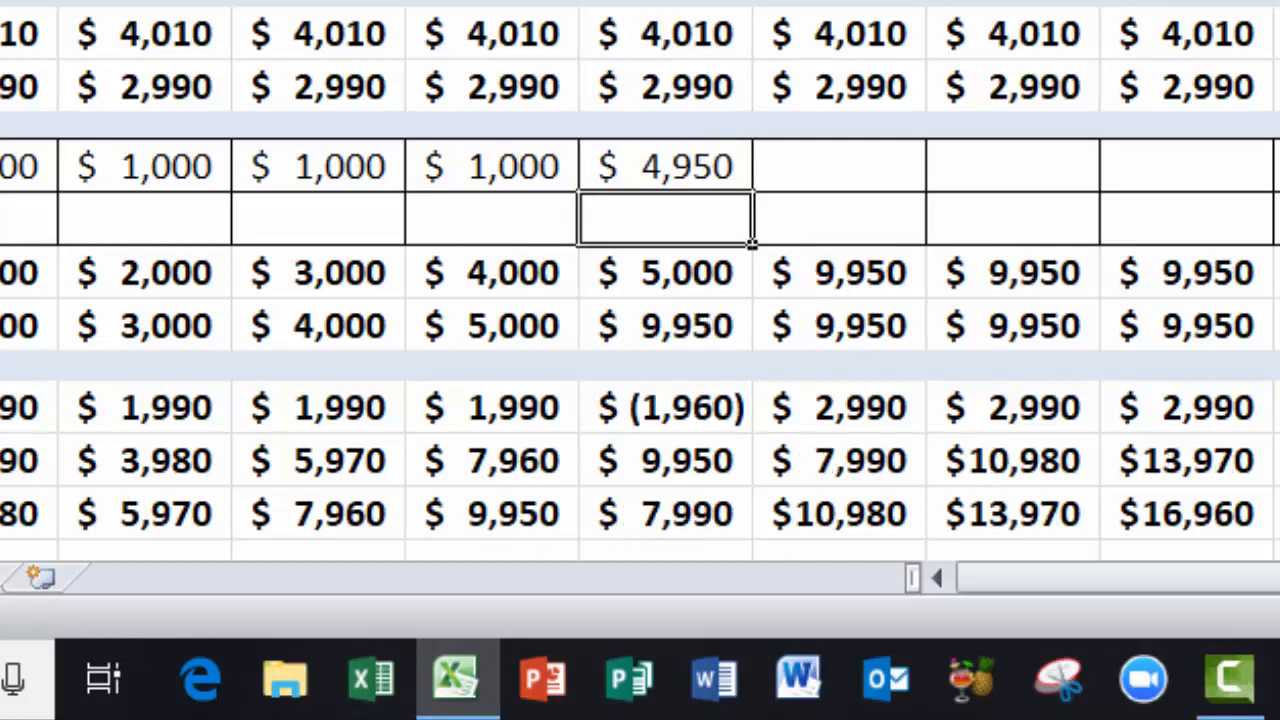
# Inspect the formula behind June's Net to Checking amount without changing it.
pyautogui.click(704, 409)
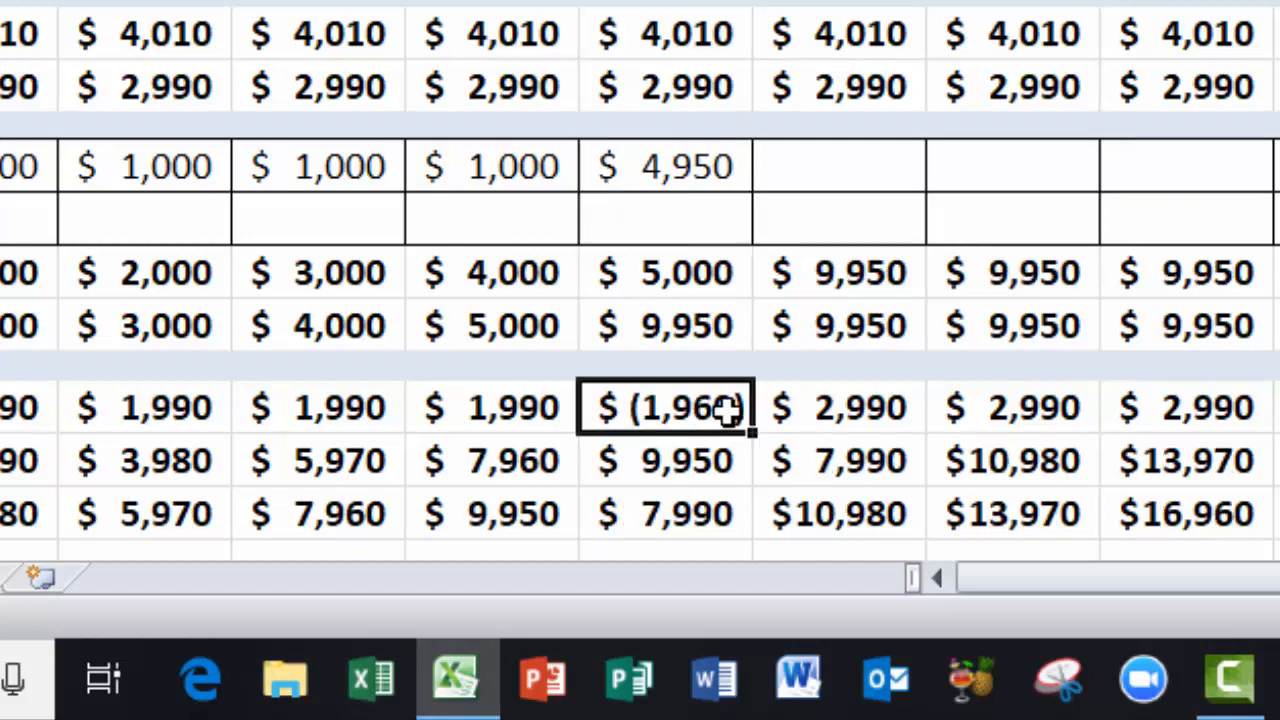
pyautogui.doubleClick(709, 403)
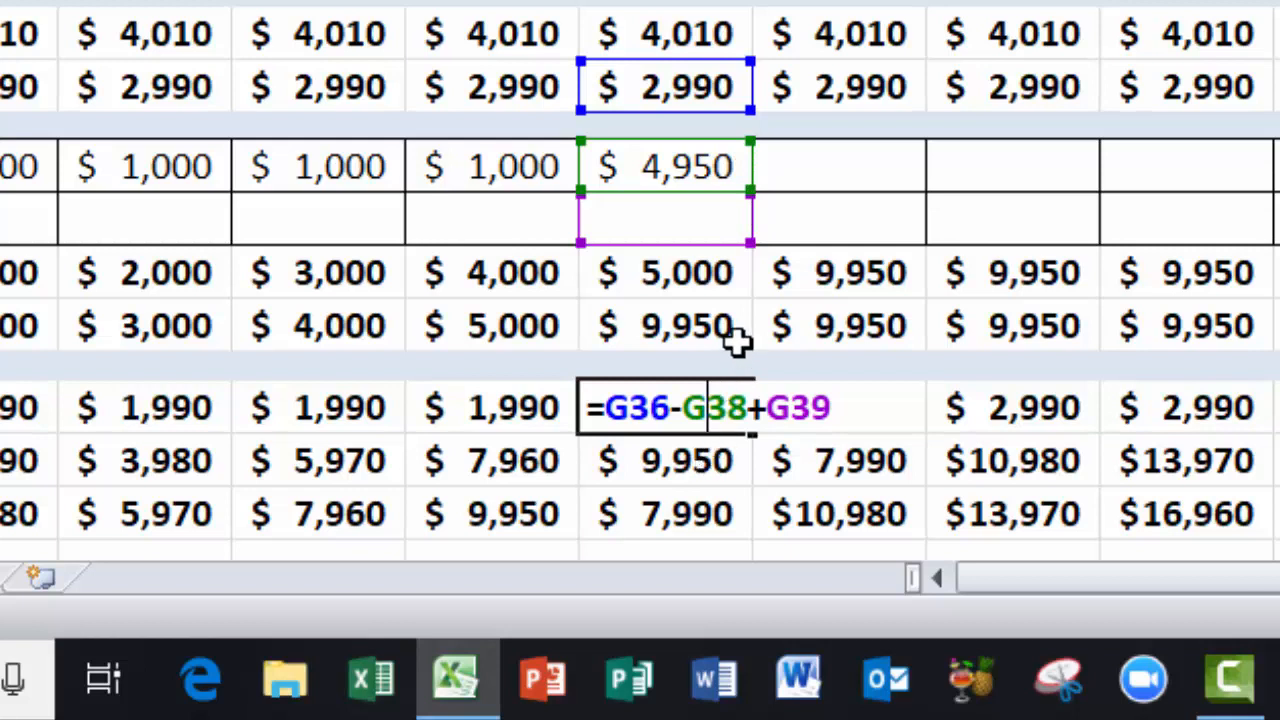
pyautogui.press('Escape')
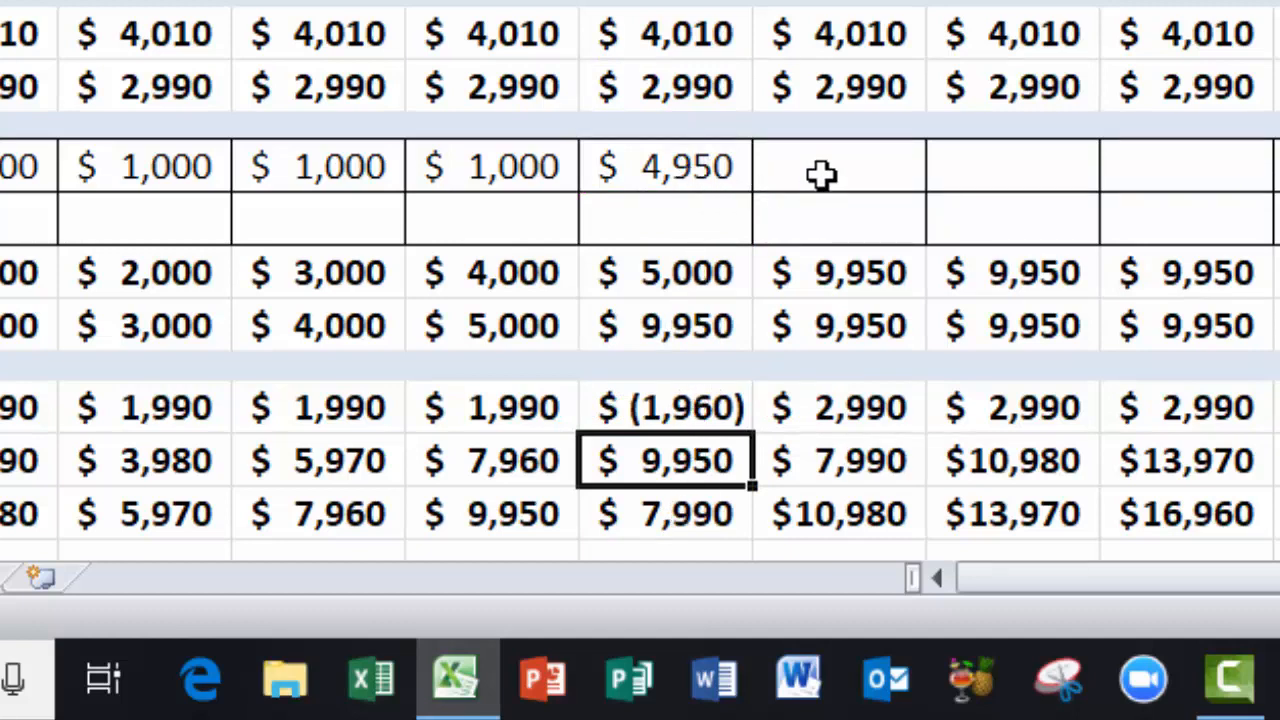
# Enter 2000 as the Transfer to Savings for every month from July through December at once.
pyautogui.moveTo(820, 174); pyautogui.dragTo(1275, 172)
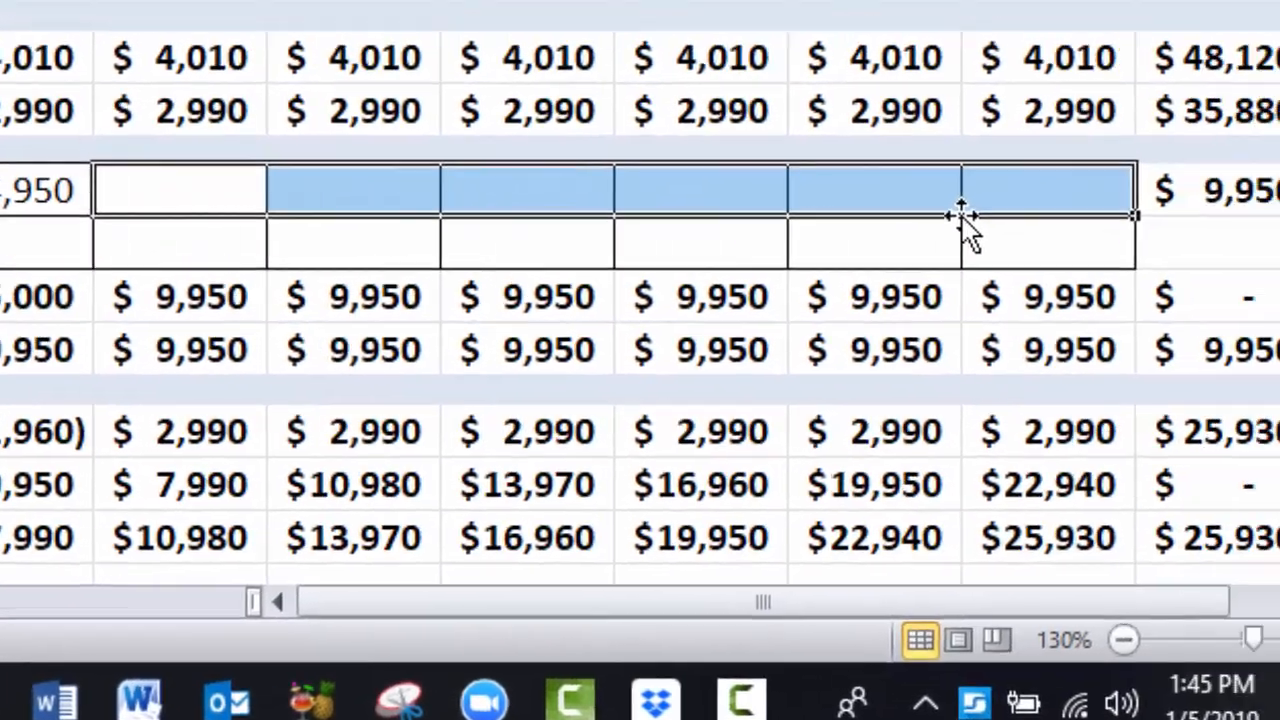
pyautogui.write('2000')
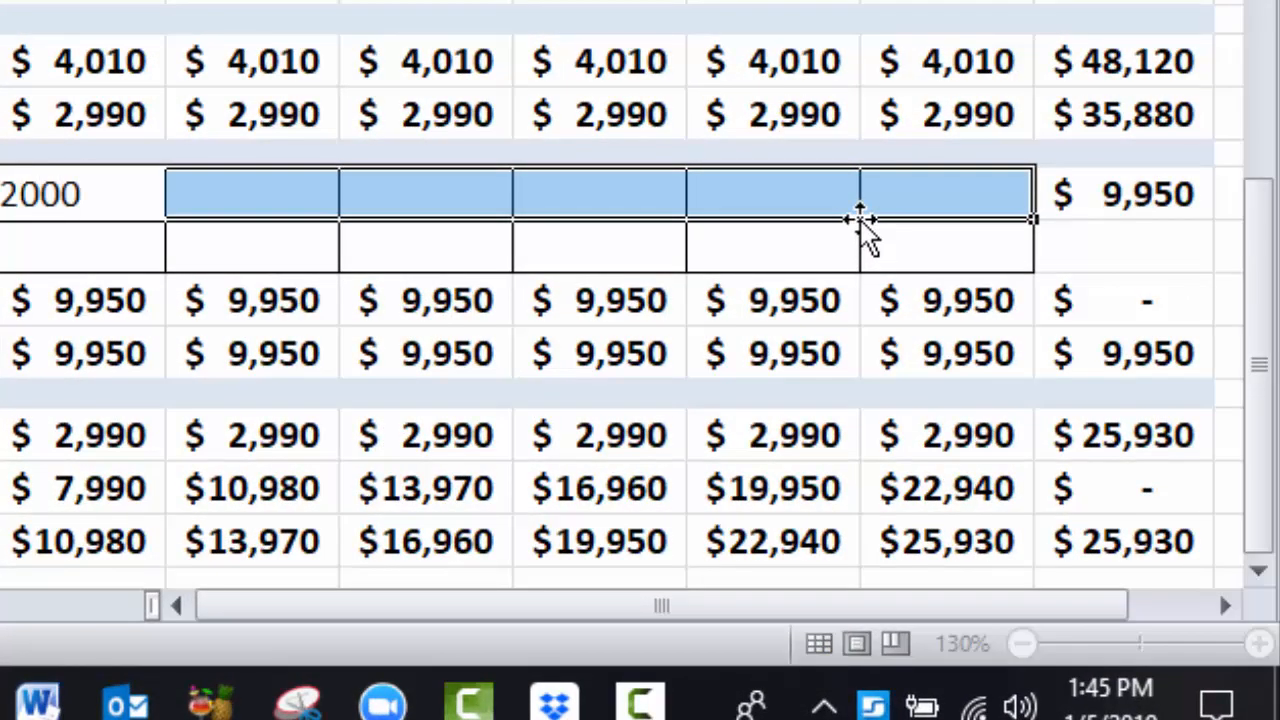
pyautogui.hotkey('ctrl', 'Return')
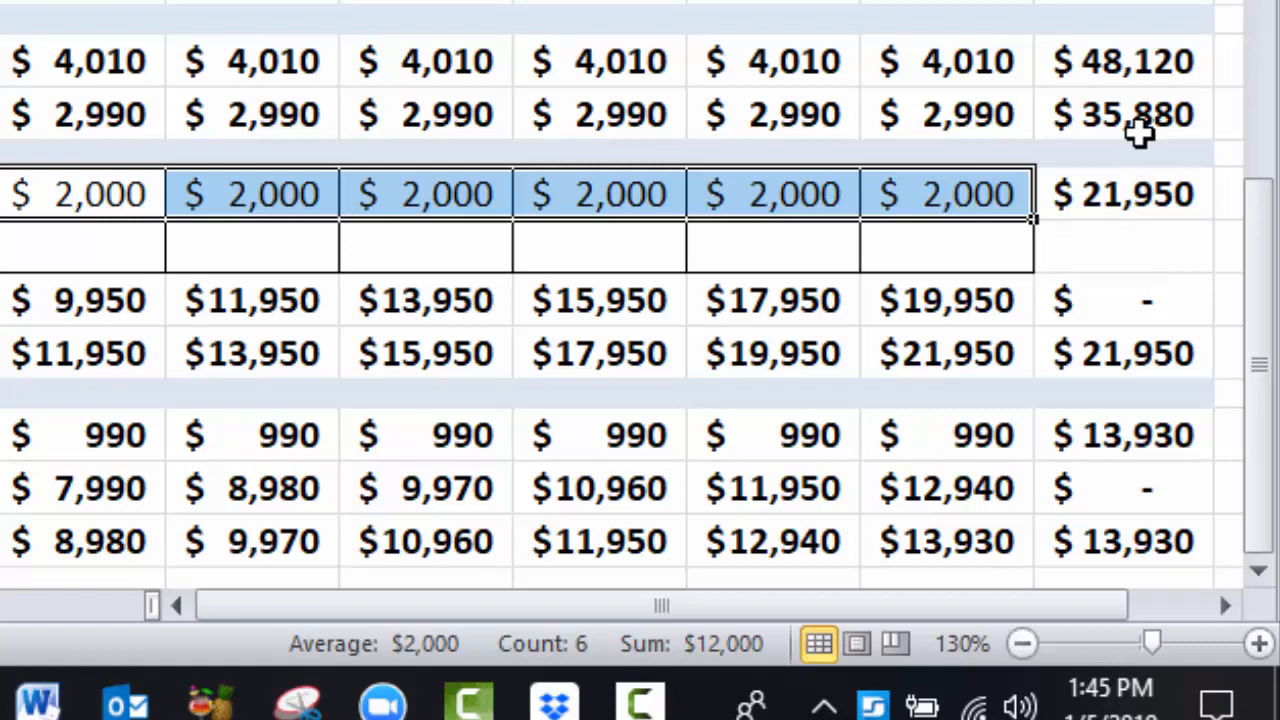
# Set December's Transfer to Savings to 12000.
pyautogui.moveTo(1265, 245); pyautogui.dragTo(1260, 0)
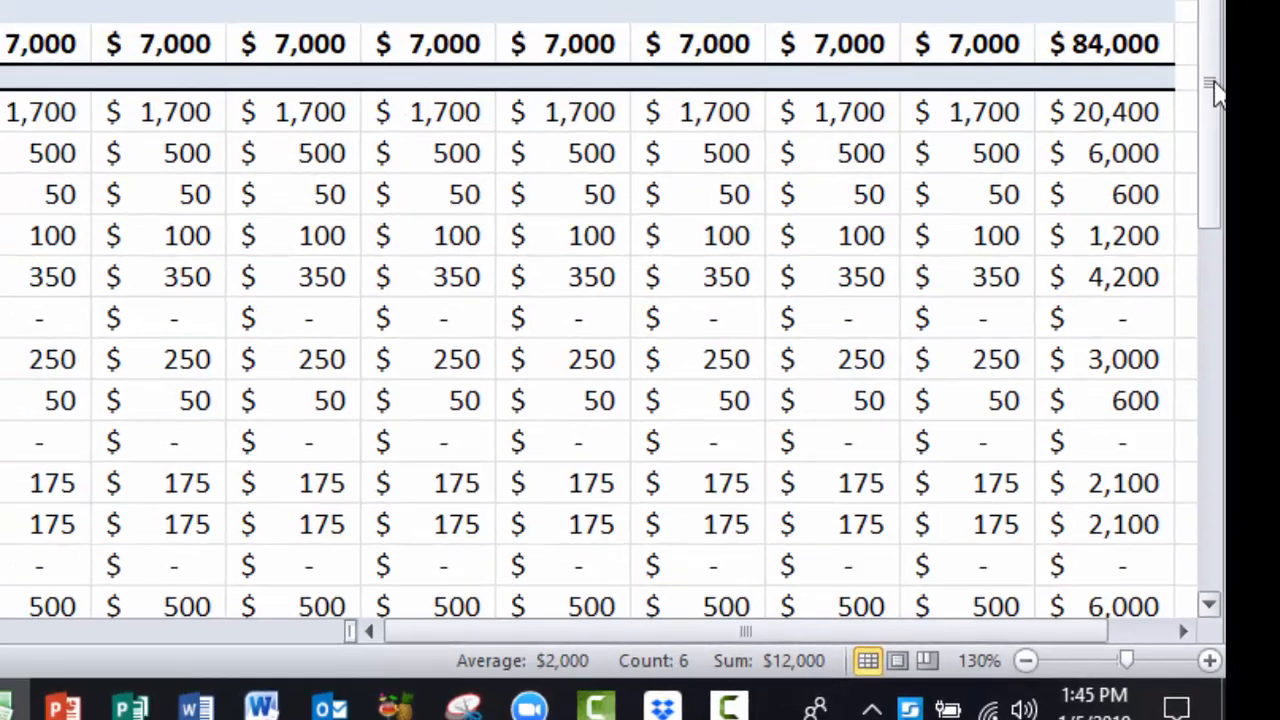
pyautogui.moveTo(1219, 88)
pyautogui.mouseDown()
pyautogui.moveTo(1220, 306)
pyautogui.moveTo(1205, 73)
pyautogui.mouseUp()
pyautogui.moveTo(1210, 600); pyautogui.dragTo(1210, 604)
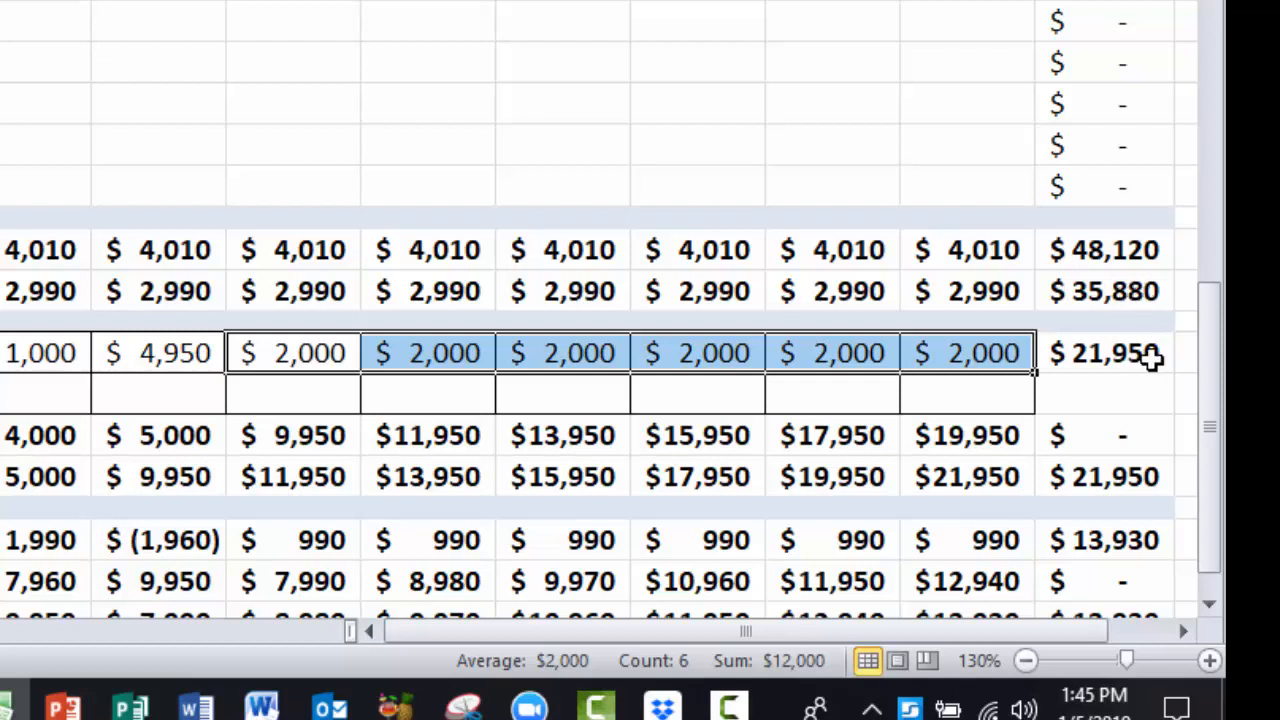
pyautogui.moveTo(1212, 388); pyautogui.dragTo(1212, 448)
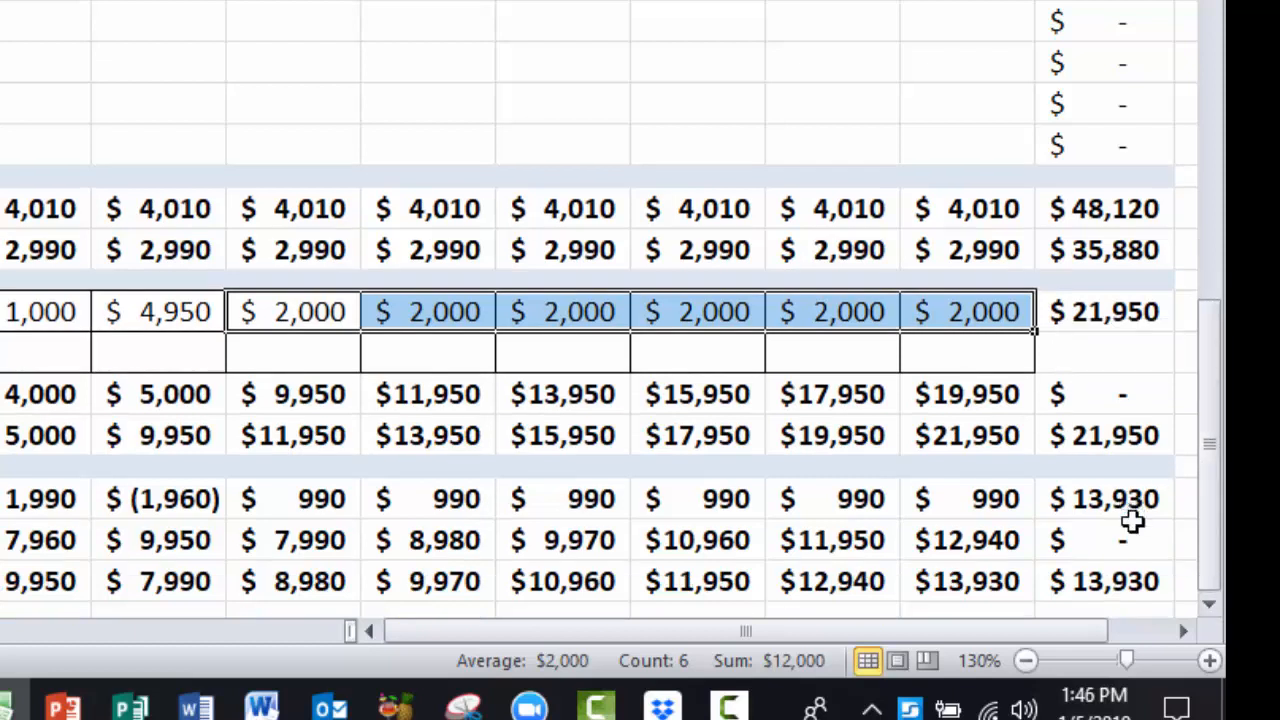
pyautogui.click(991, 310)
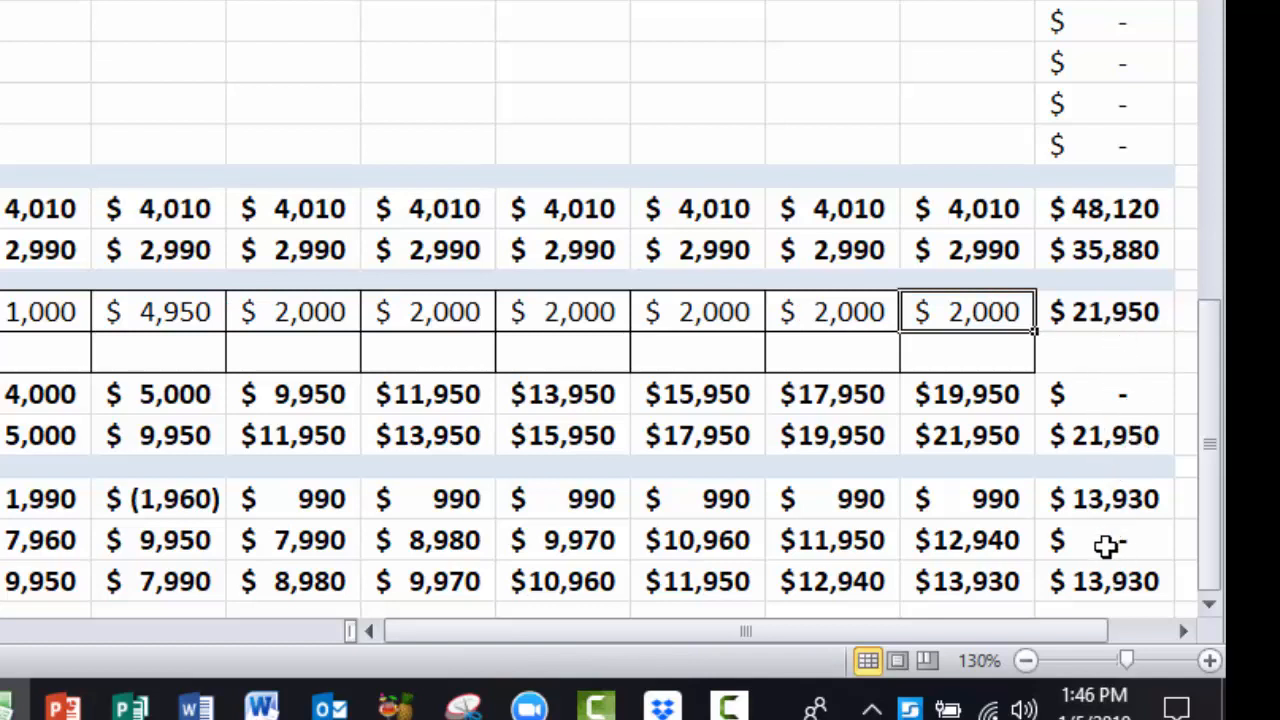
pyautogui.write('1')
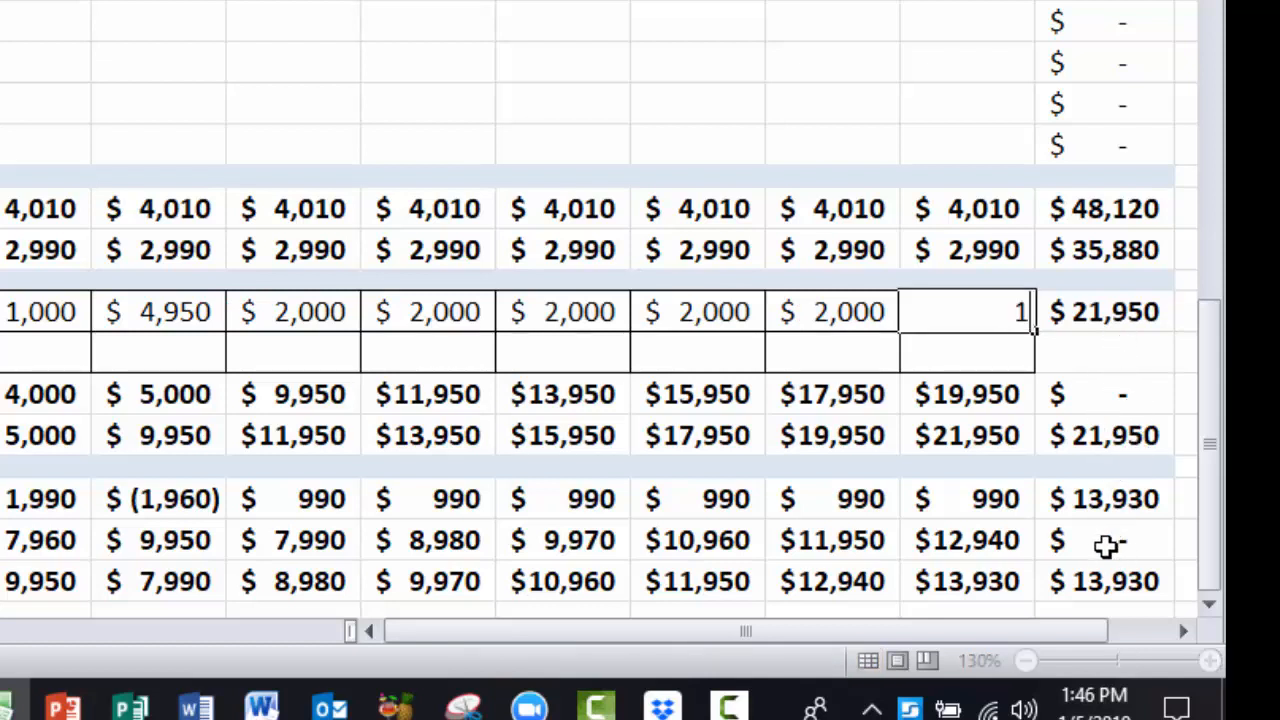
pyautogui.write('2,000')
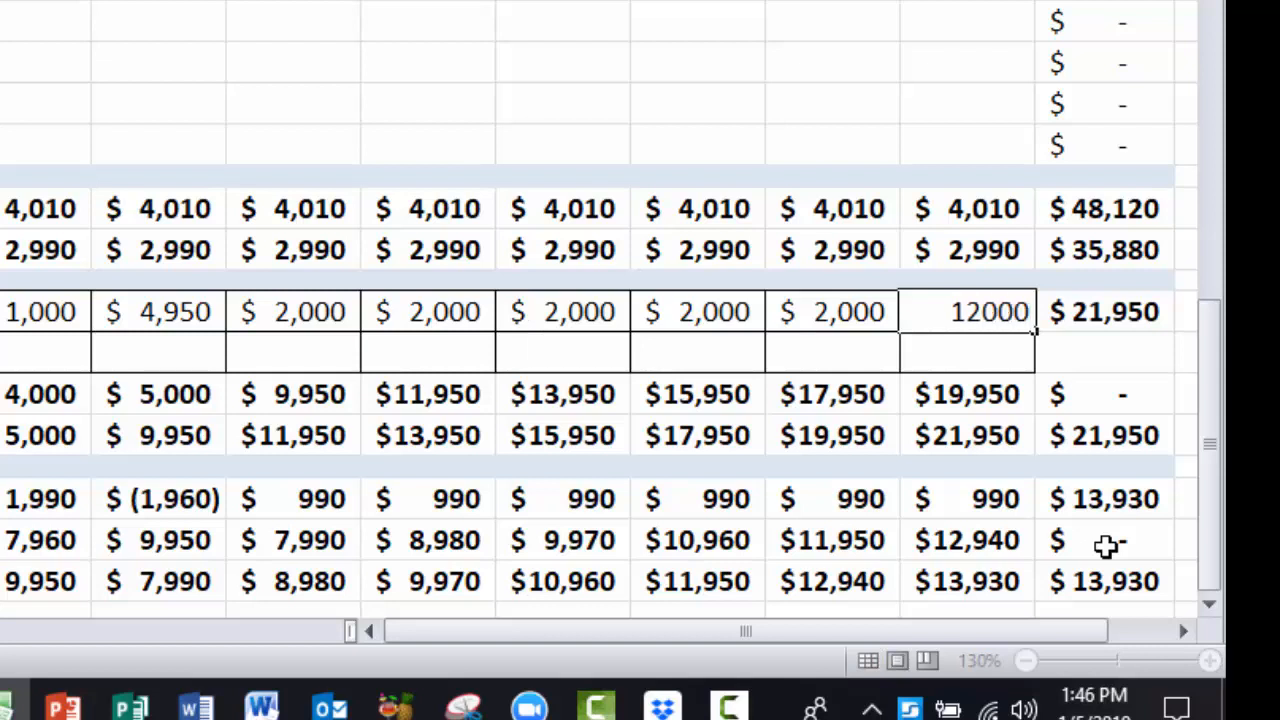
pyautogui.press('Return')
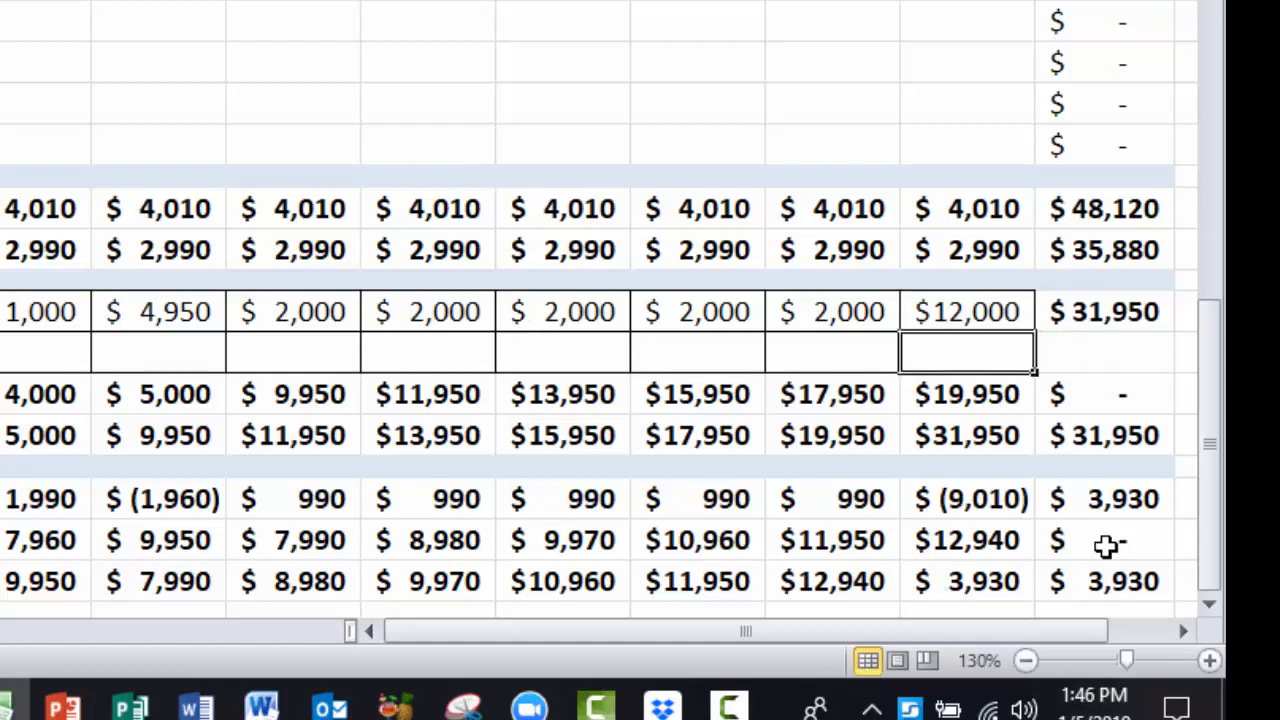